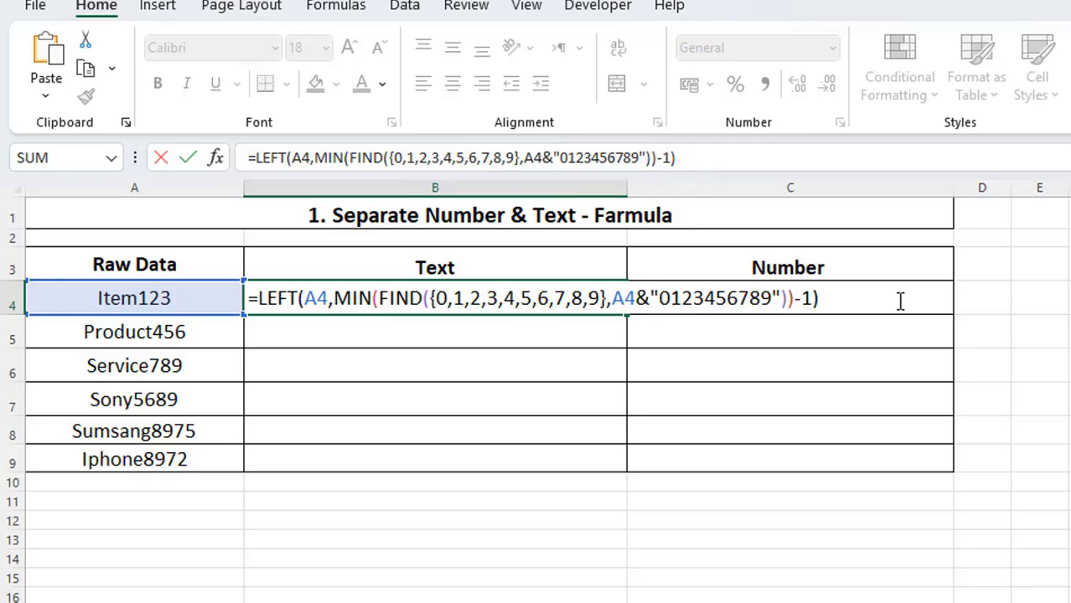
Enter the LEFT formula in B4 and the RIGHT formula in C4, filling the C4 formula down to C9.
key("Return")
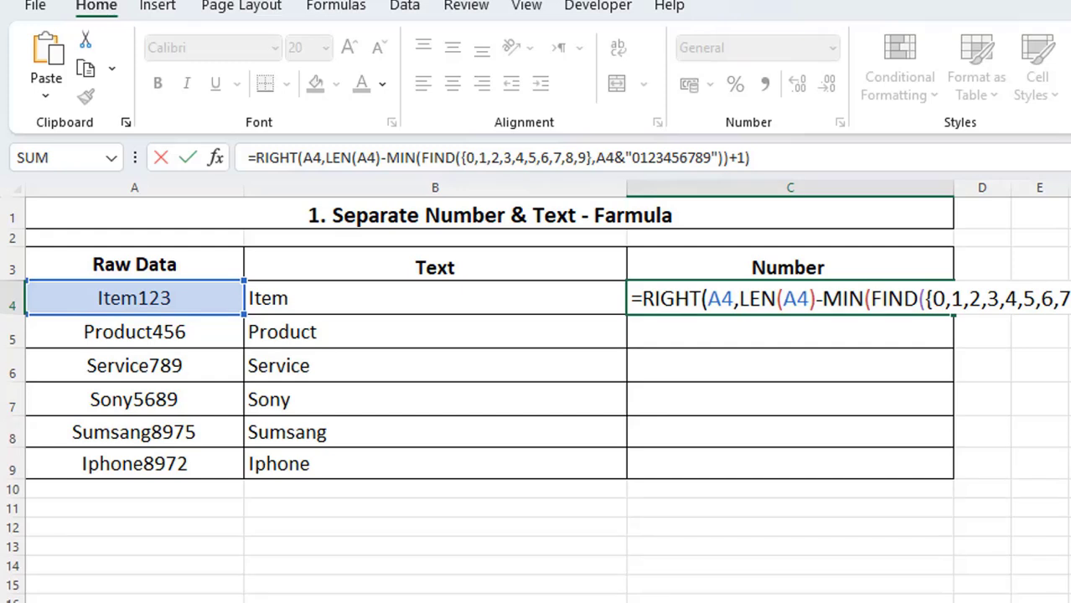
key("Return")
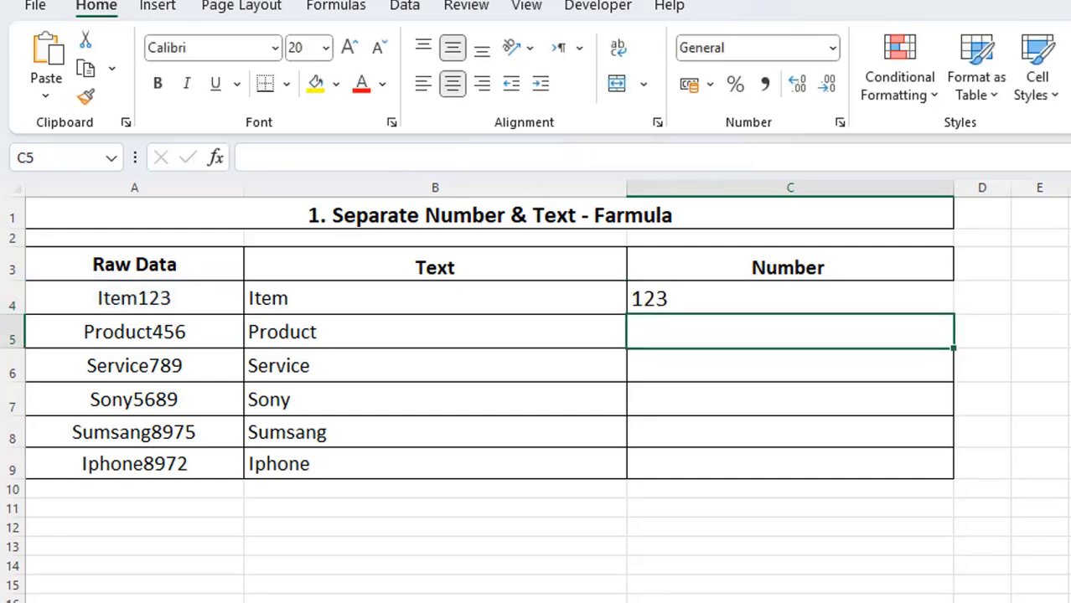
left_click(936, 306)
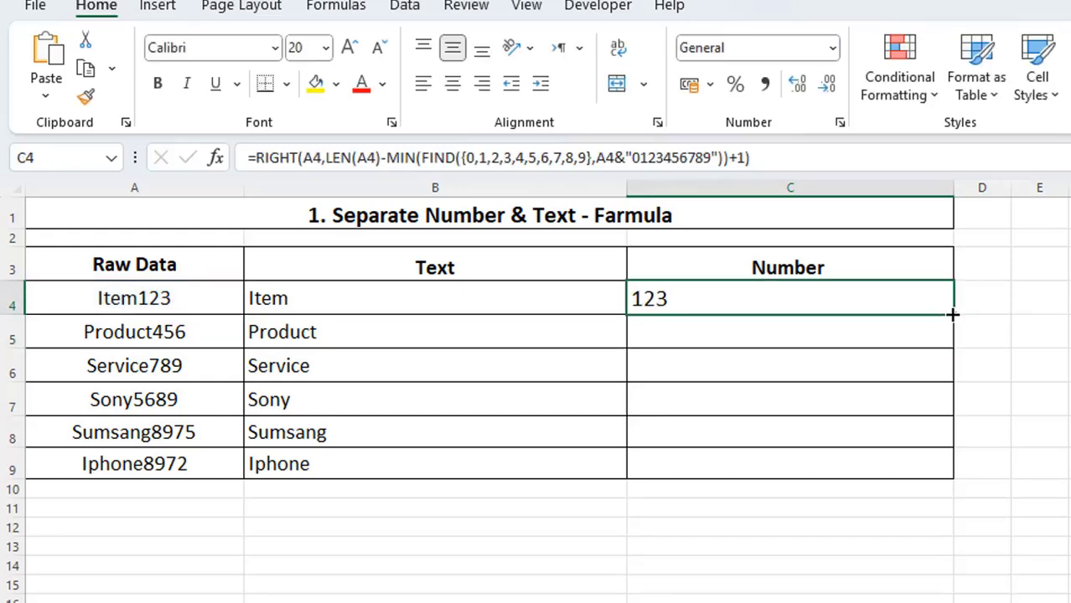
left_click_drag(953, 315, 956, 473)
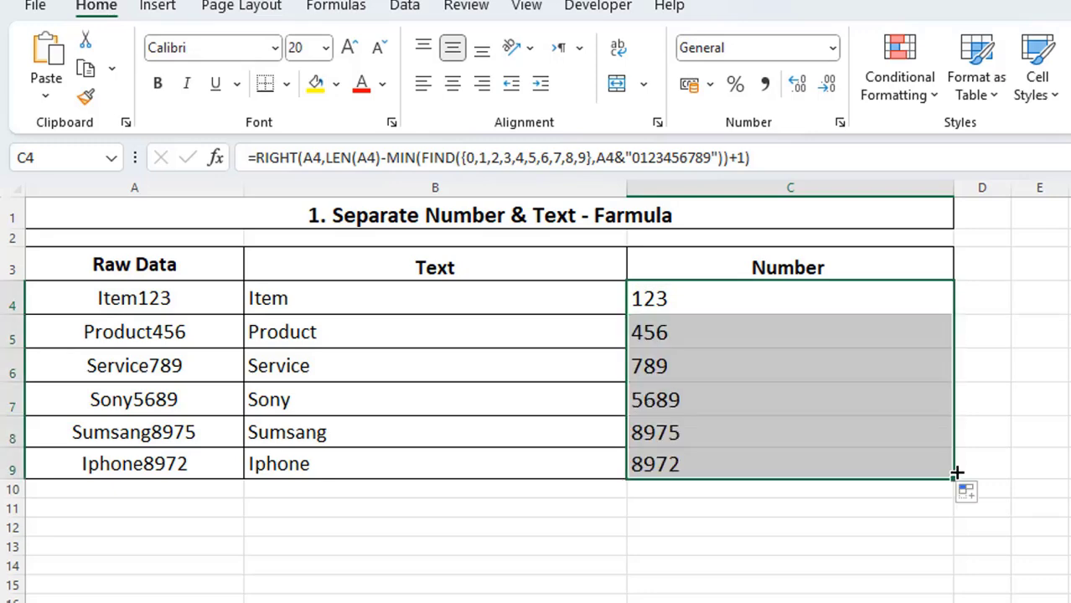
left_click(1059, 471)
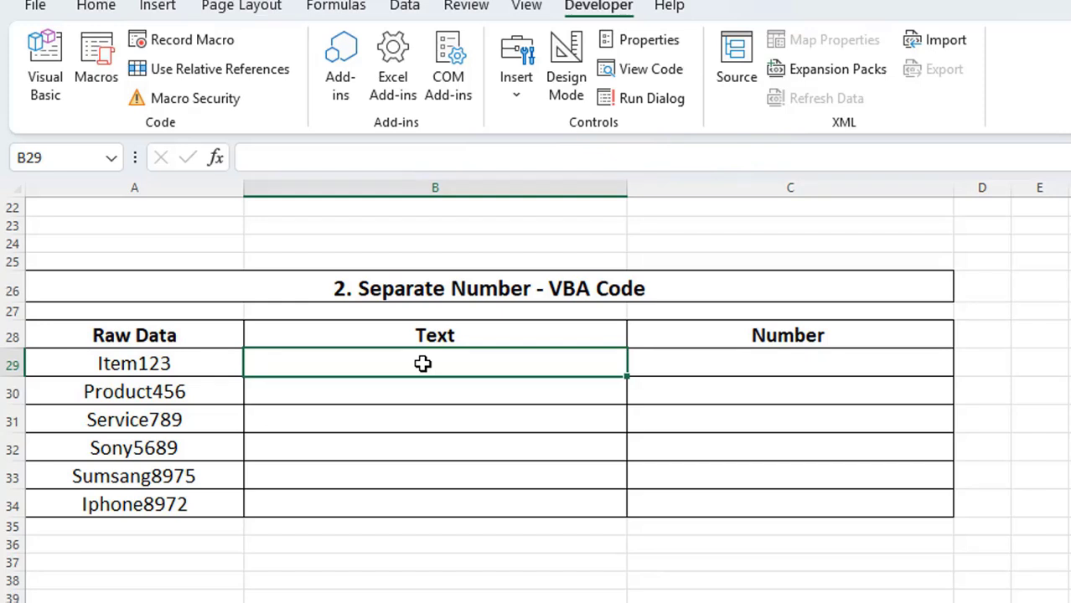
double_click(422, 363)
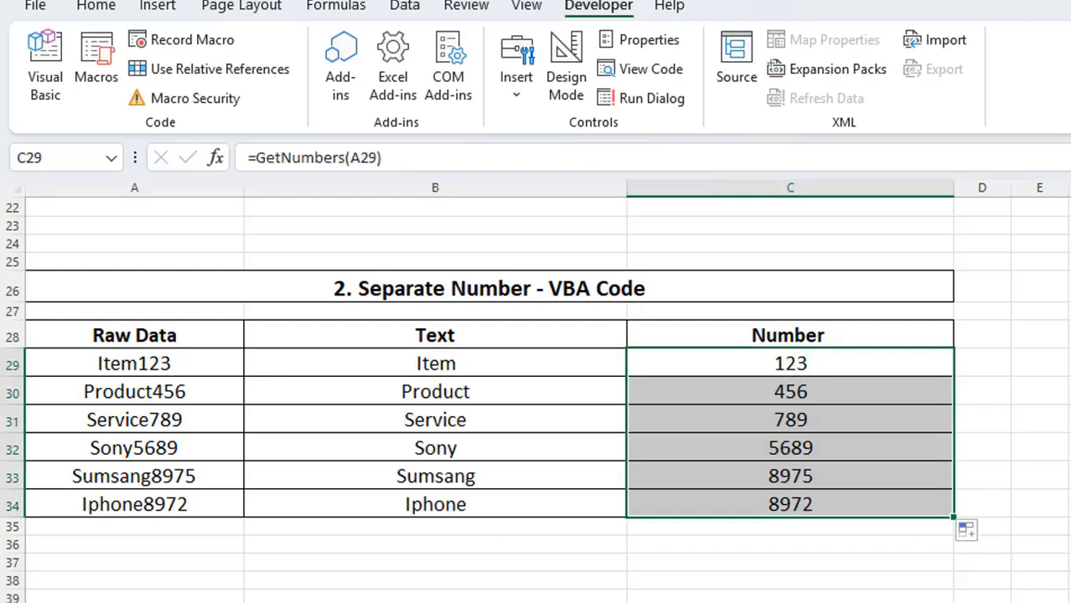
left_click(1046, 551)
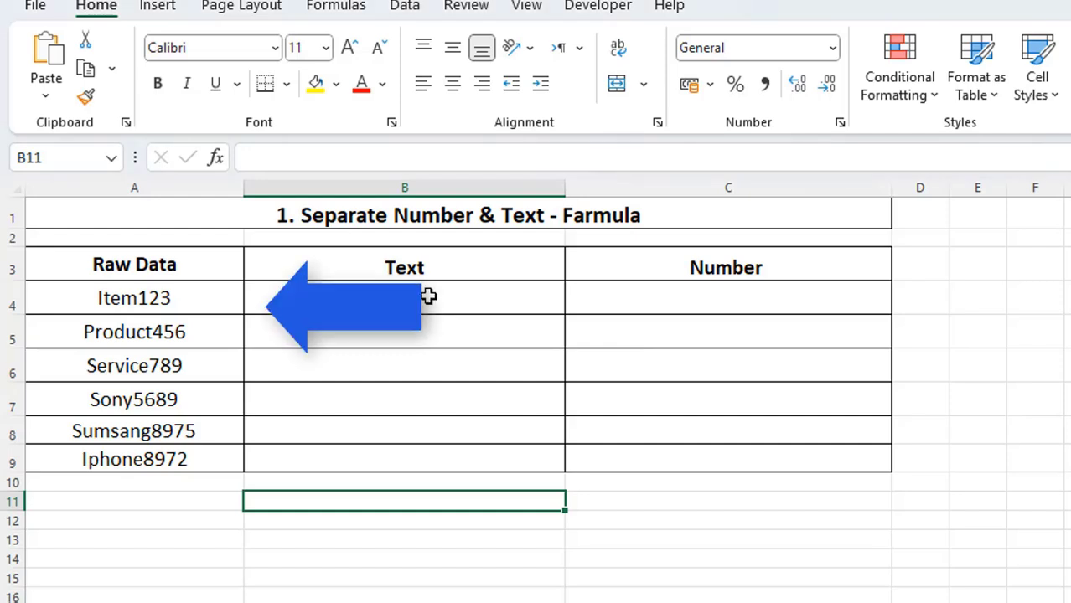
left_click(428, 295)
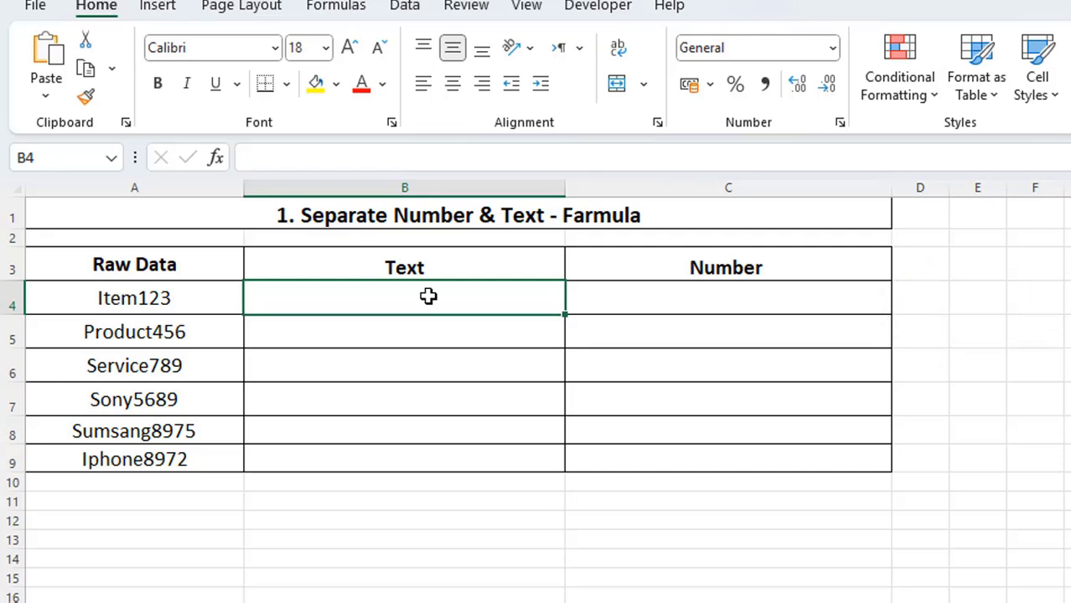
left_click_drag(818, 300, 255, 299)
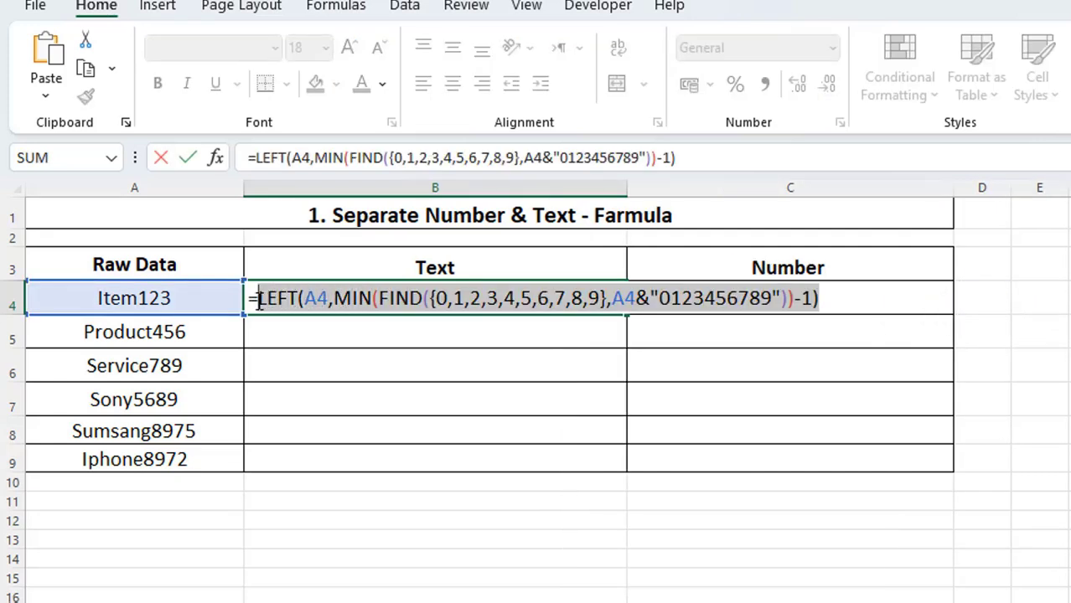
left_click(900, 302)
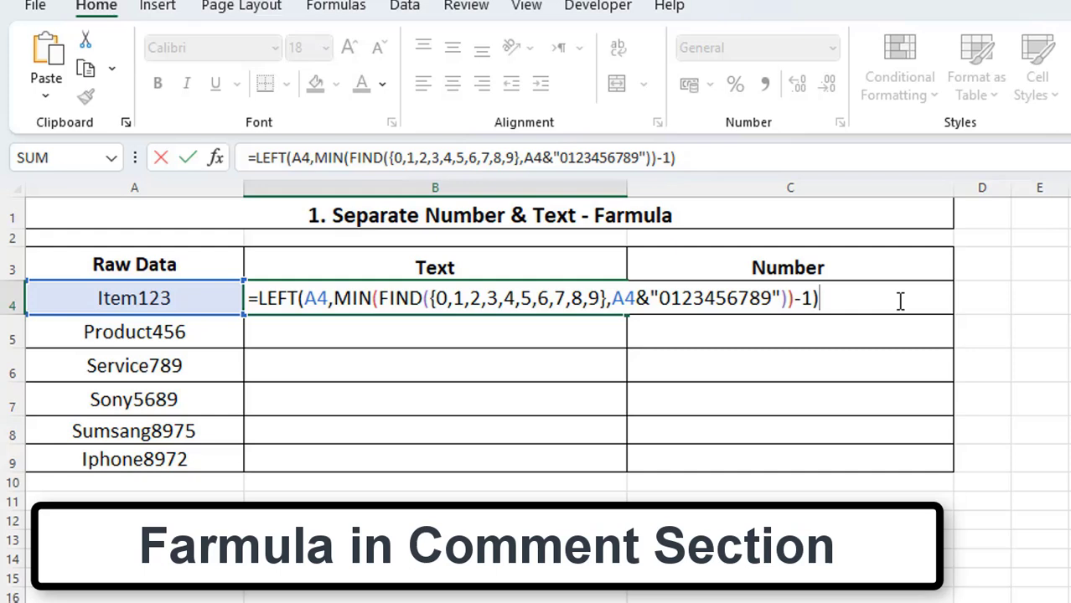
key("Return")
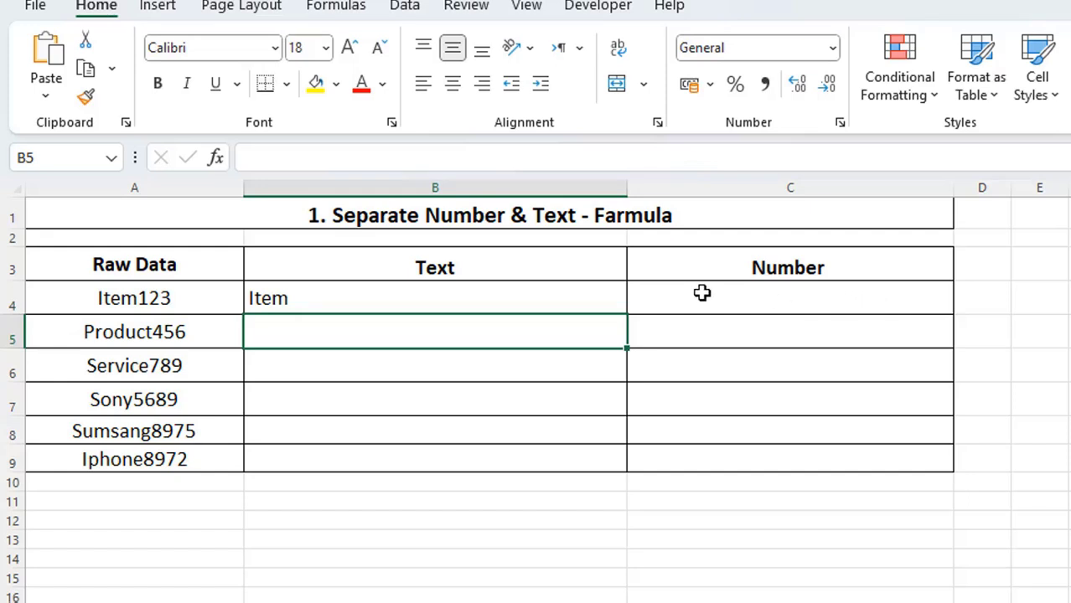
Fill the B4 text formula down through B9.
left_click(625, 311)
left_click_drag(627, 316, 630, 468)
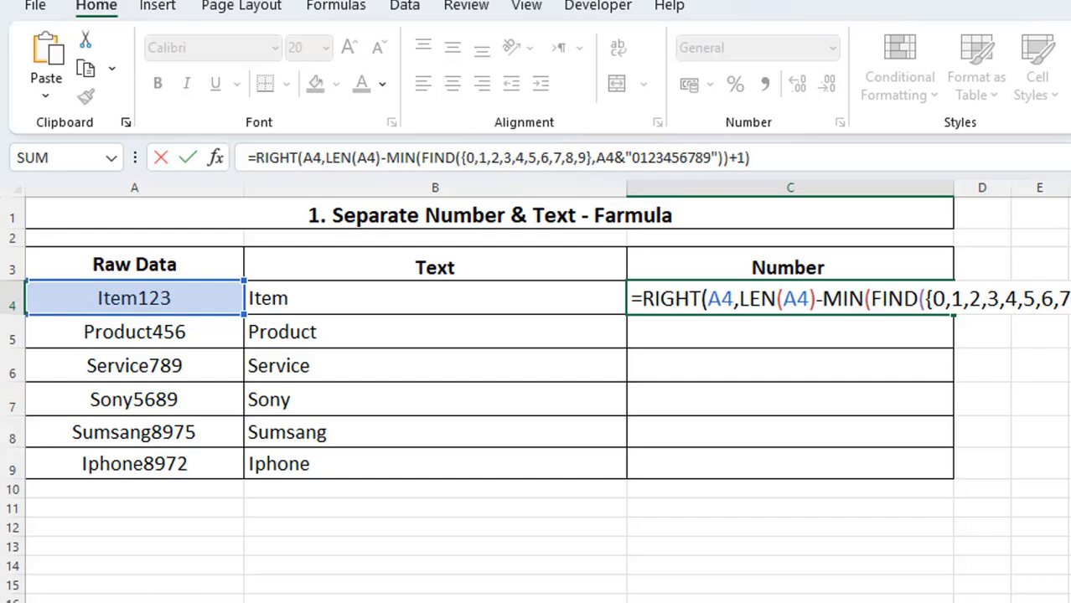
key("Return")
left_click(942, 313)
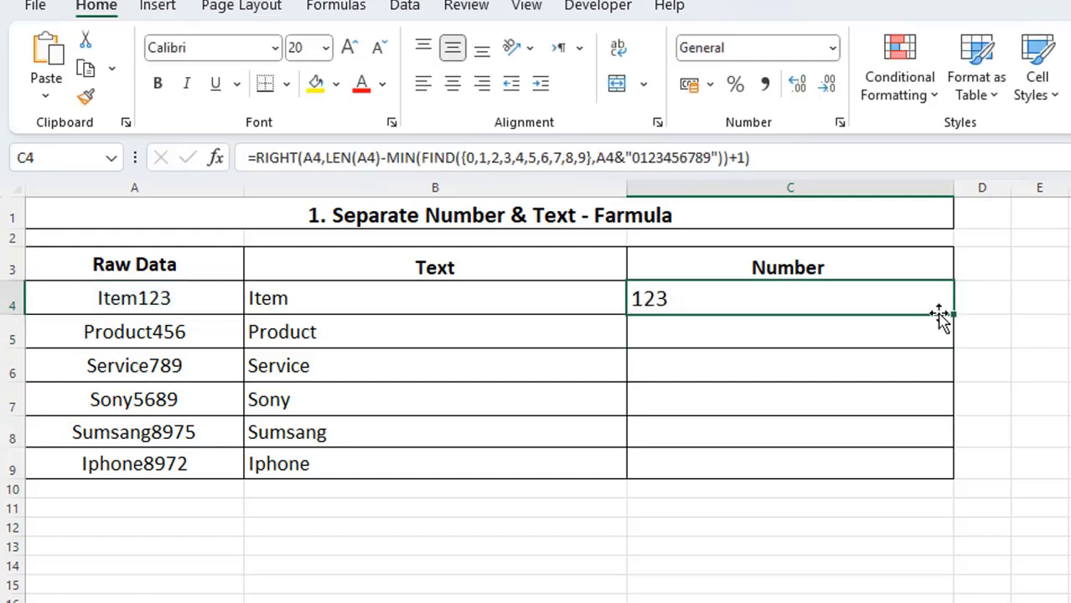
left_click_drag(952, 314, 947, 479)
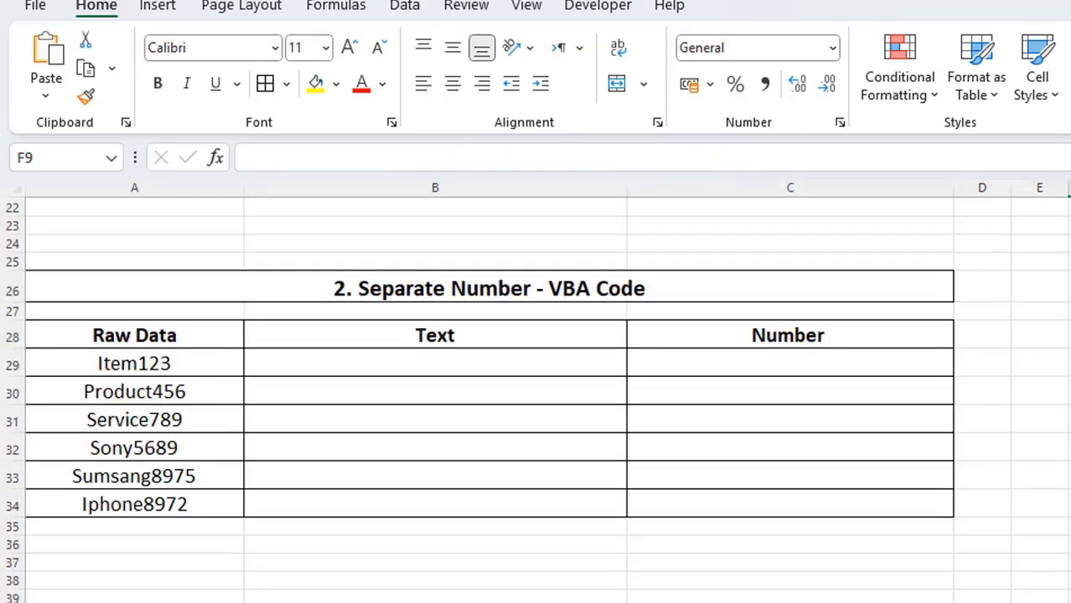
Review the raw data in A29:A34 of the VBA Code section.
left_click(92, 546)
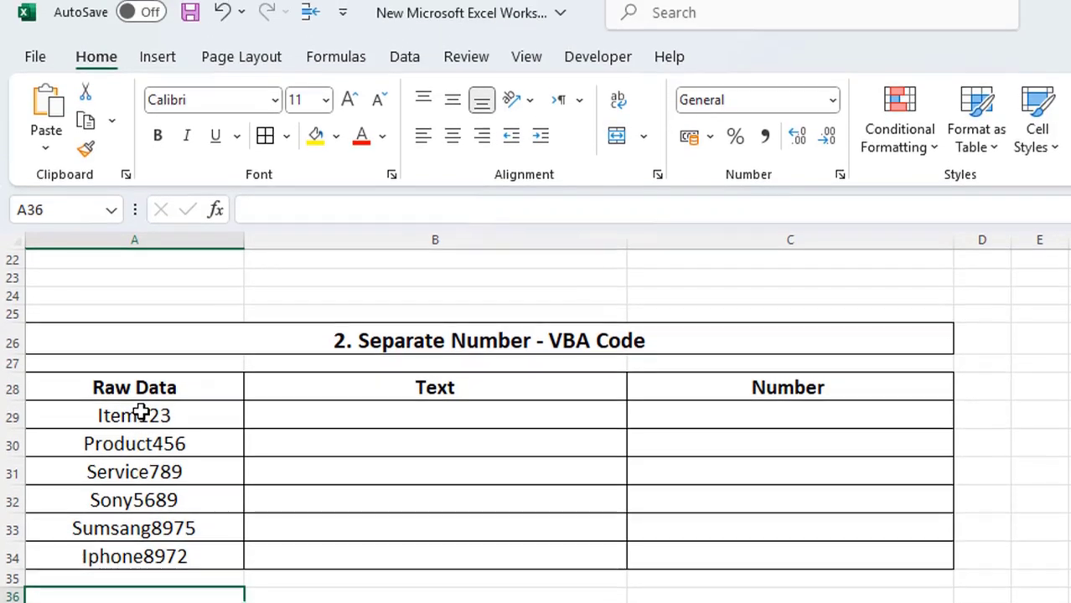
left_click_drag(140, 412, 139, 549)
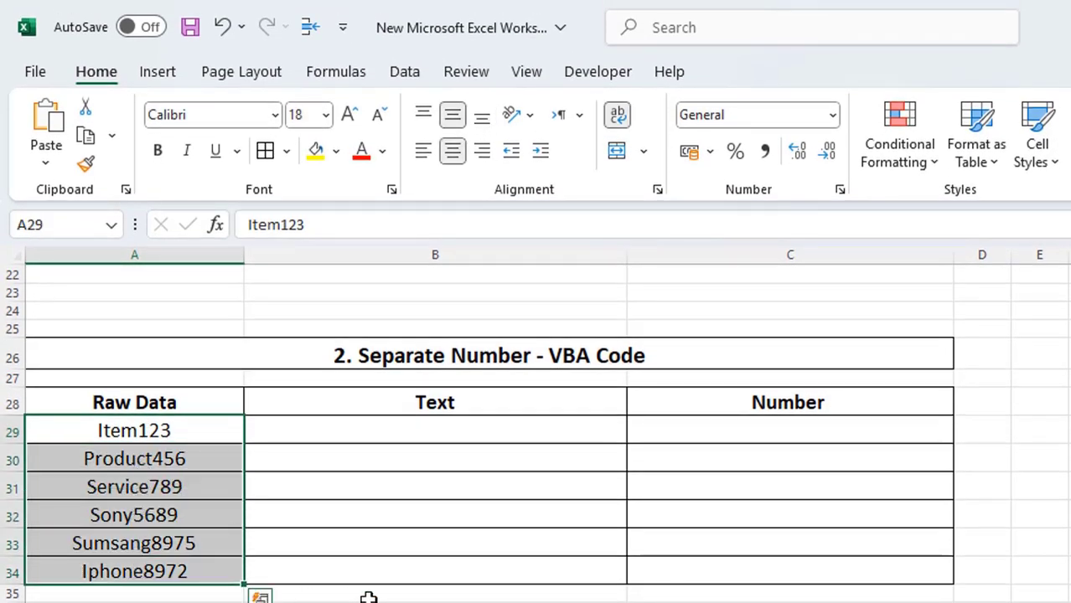
left_click(368, 598)
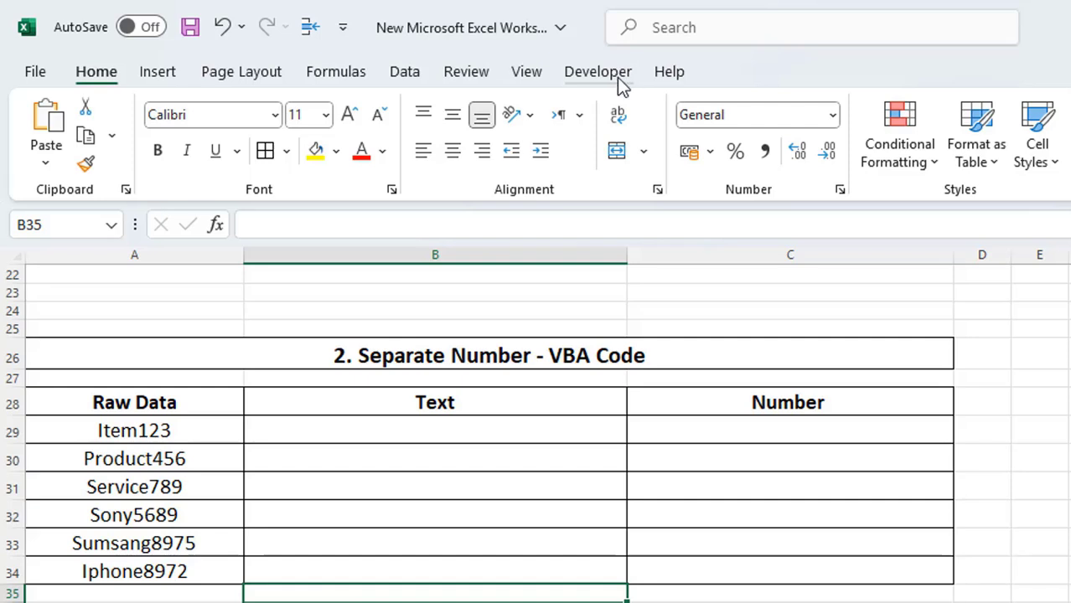
Make sure the Developer tab is enabled in the ribbon customization options.
right_click(522, 76)
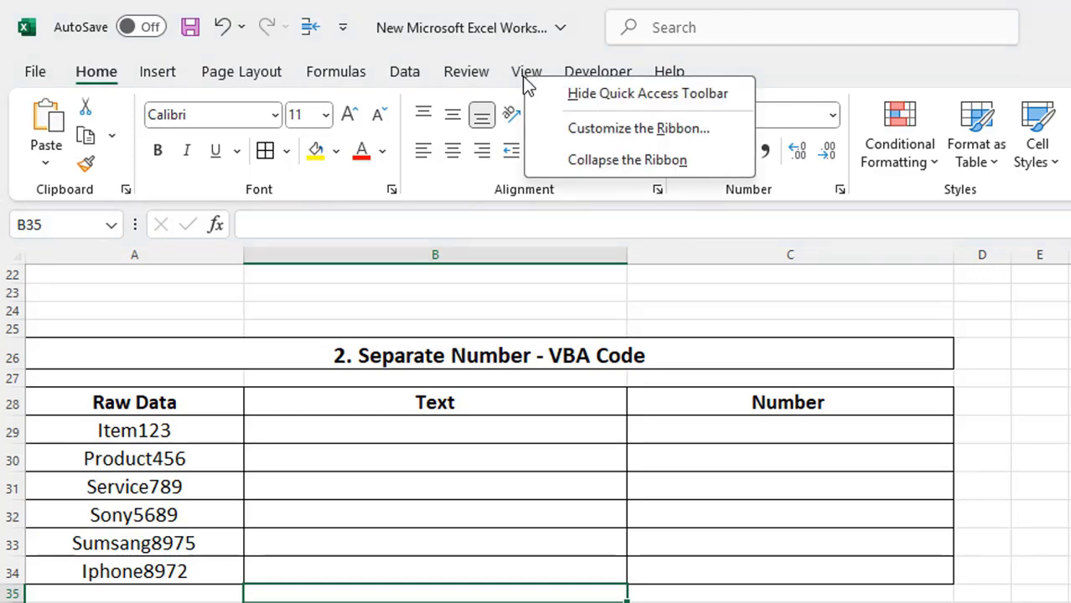
left_click(609, 134)
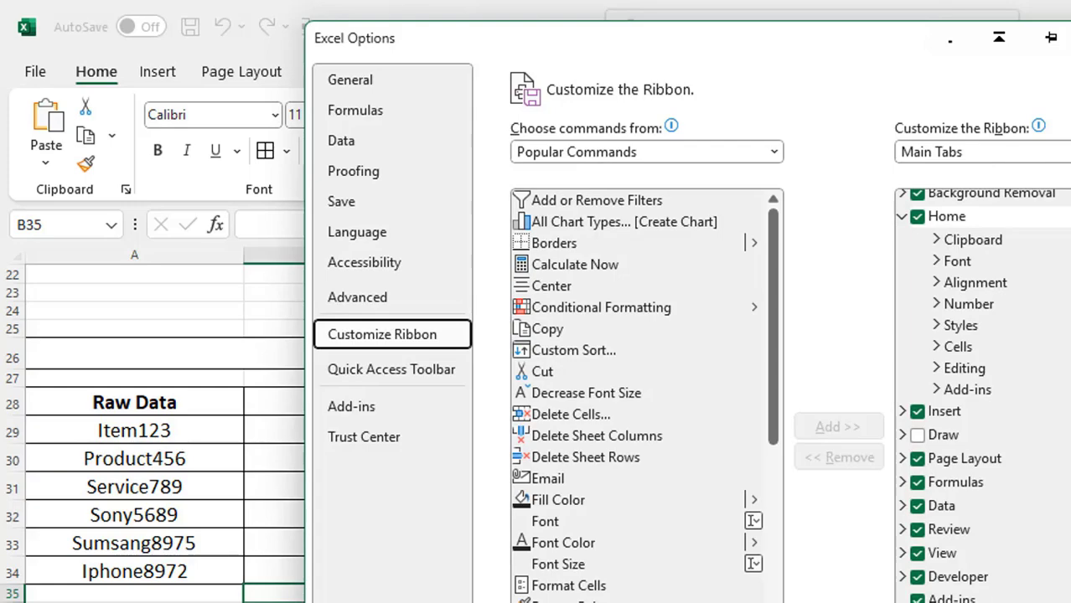
left_click(918, 577)
left_click(917, 577)
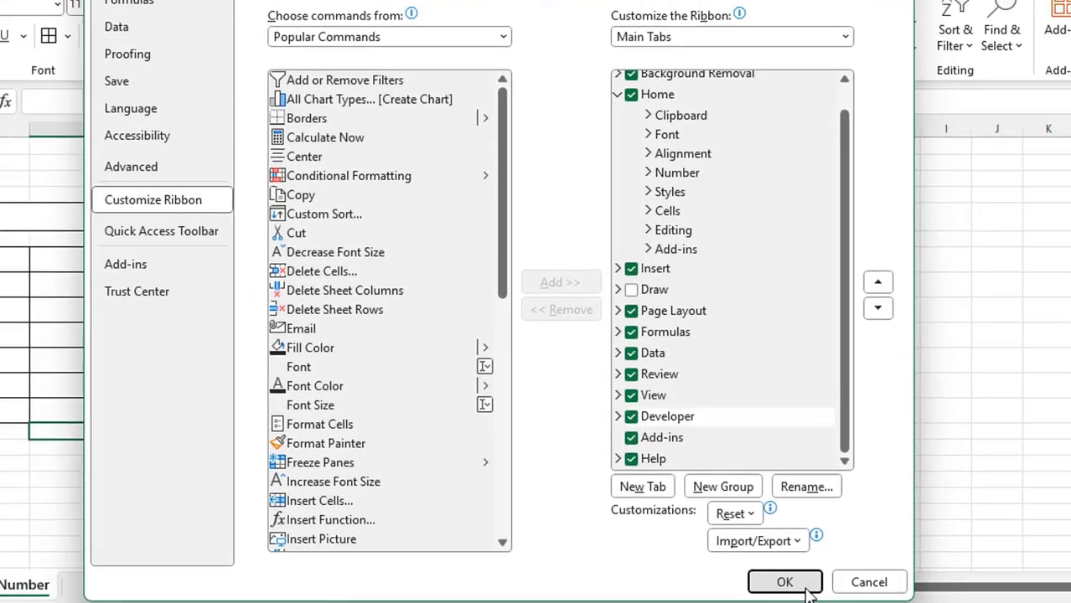
left_click(778, 574)
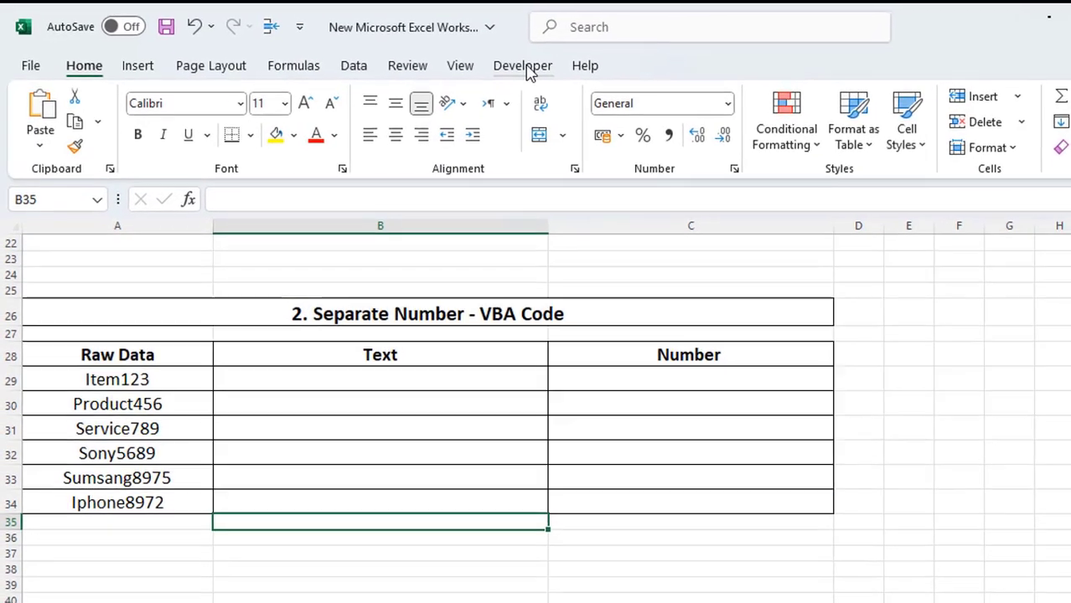
Add a module containing the pasted GetText and GetNumbers functions in the Visual Basic editor and return to the workbook.
left_click(510, 61)
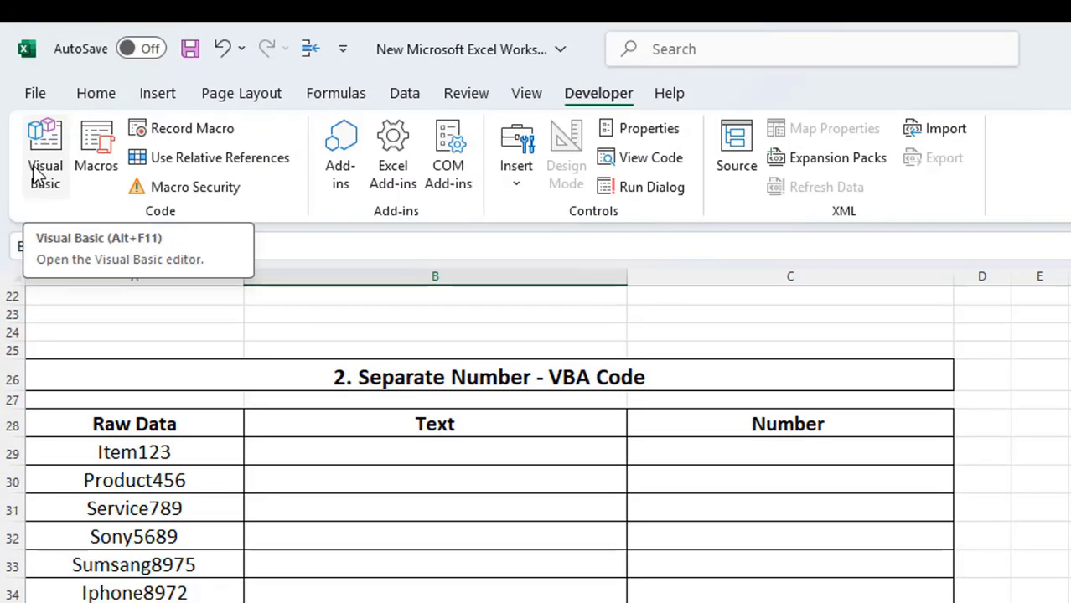
left_click(33, 168)
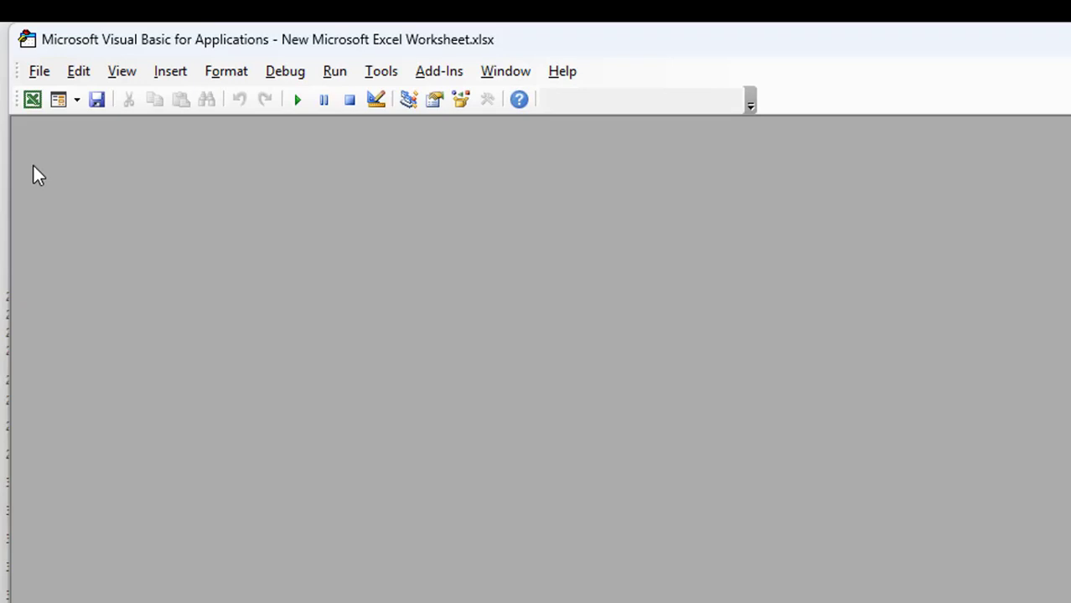
left_click(170, 72)
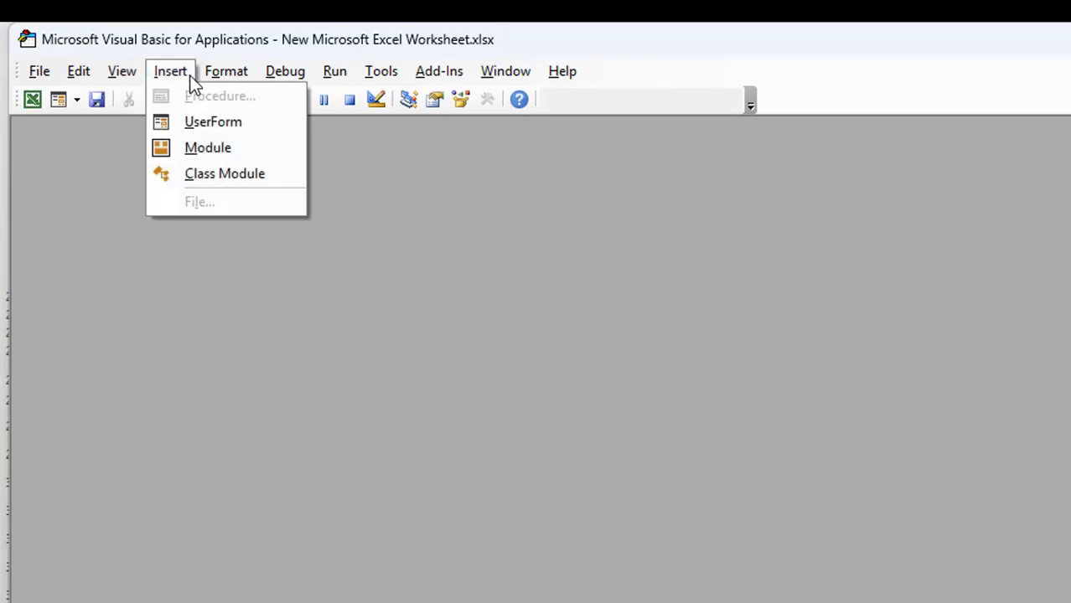
left_click(272, 156)
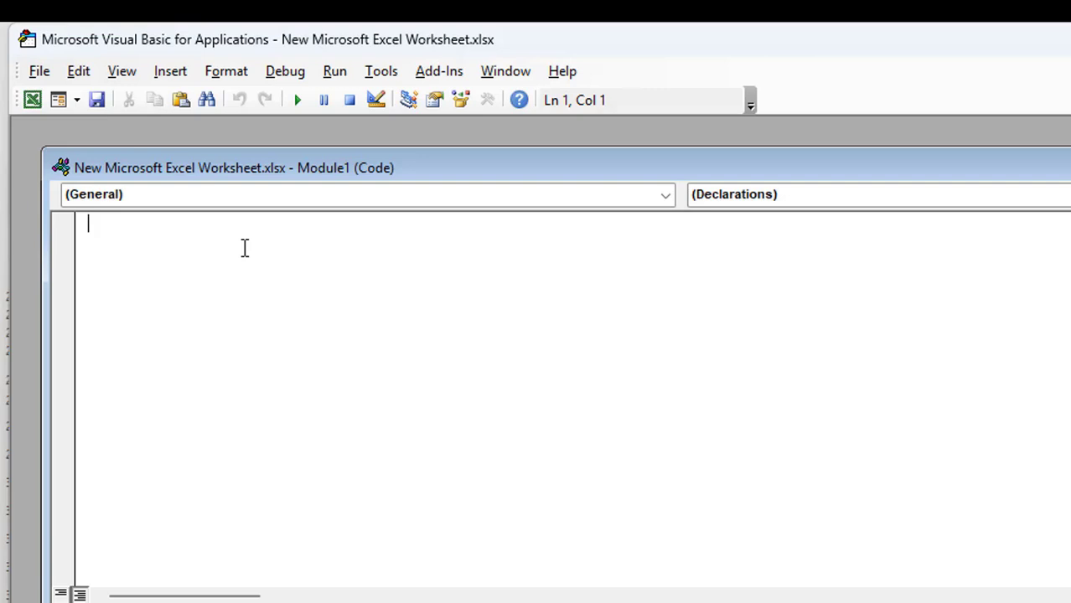
type("Function GetText(ByVal str As String) As String     Dim i As Integer     GetText = \"\"     For i = 1 To Len(str)         If Not IsNumeric(Mid(str, i, 1)) Then             GetText = GetText & Mid(str, i, 1)         End If     Next i End Function  Function GetNumbers(ByVal str As String) As String     Dim i As Integer     GetNumbers = \"\"     For i = 1 To Len(str)         If IsNumeric(Mid(str, i, 1)) Then             GetNumbers = GetNumbers & Mid(str, i, 1)         End If     Next i End Function")
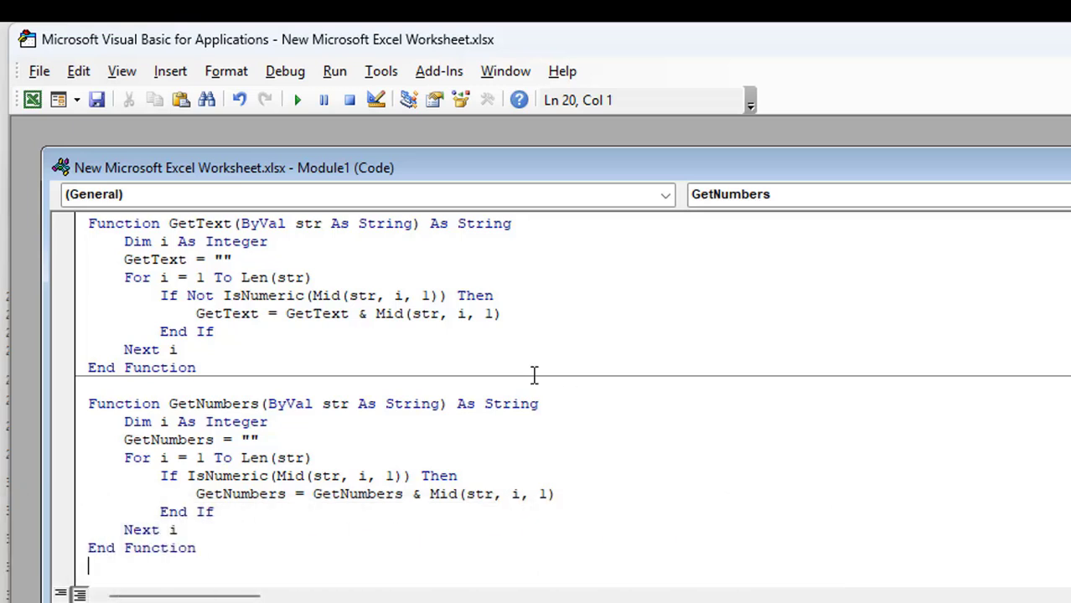
left_click(39, 72)
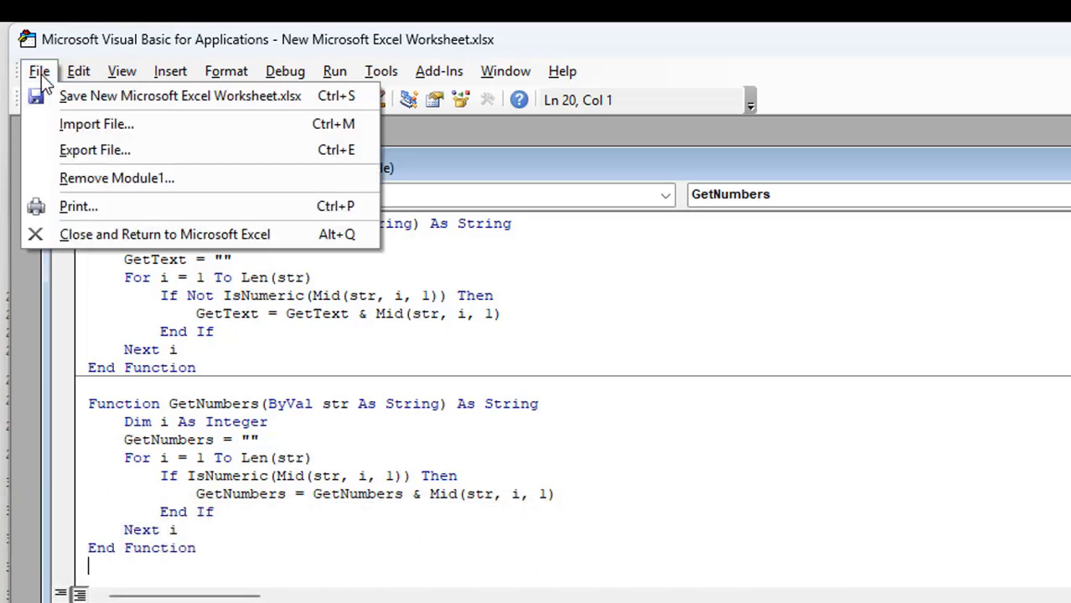
left_click(71, 234)
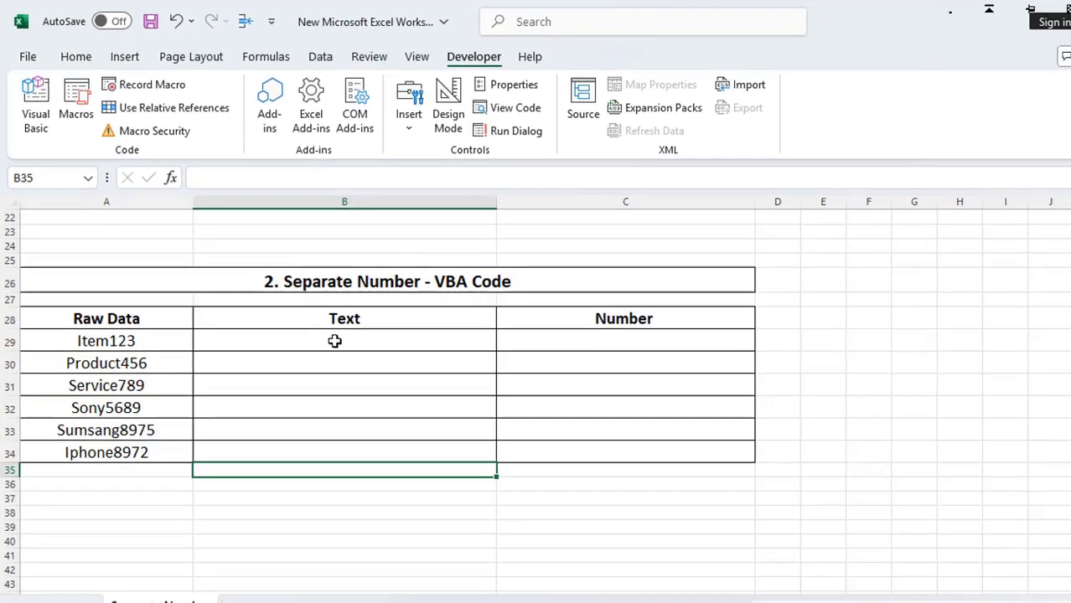
Enter =GetText(A29) in B29.
left_click(334, 341)
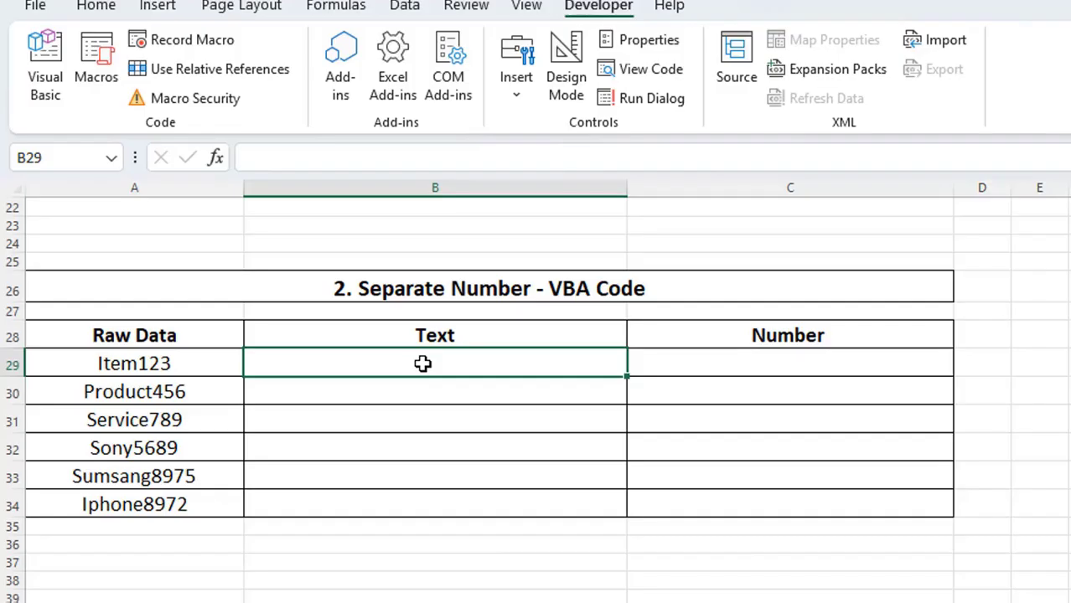
double_click(422, 363)
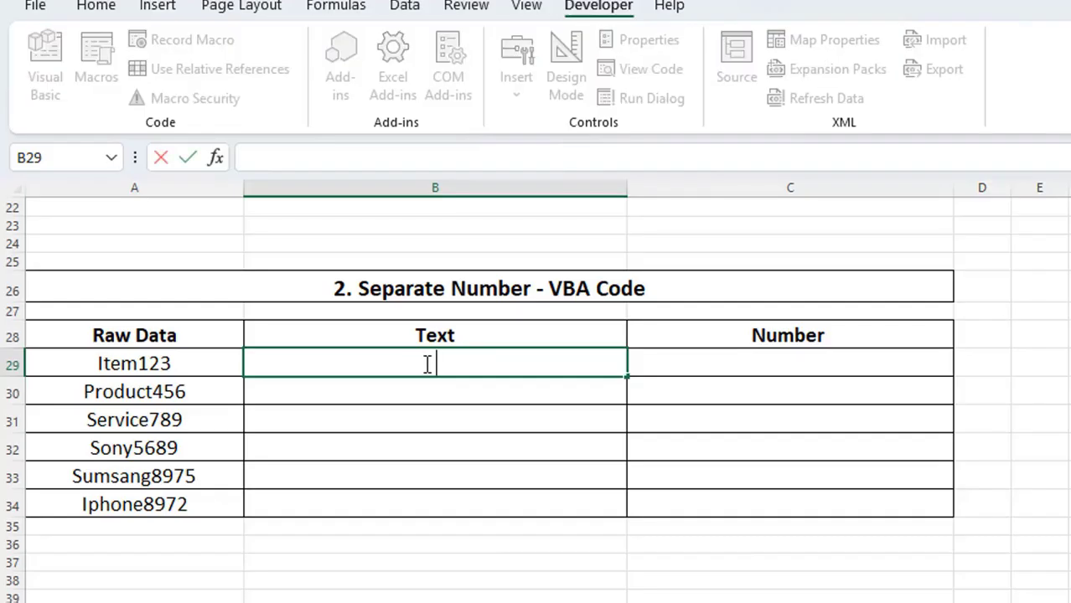
type("=get")
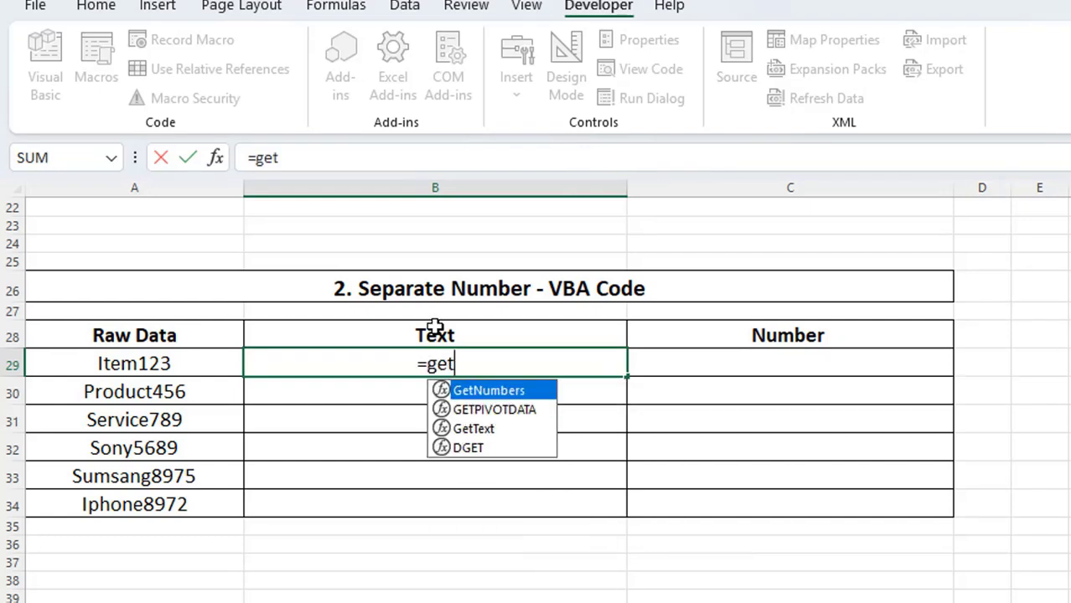
double_click(488, 430)
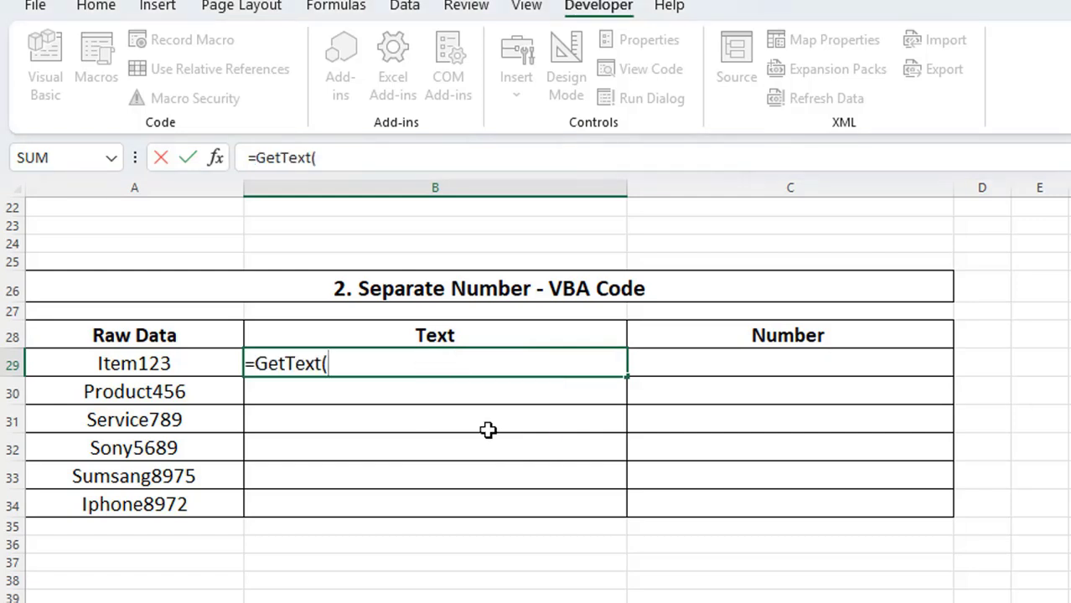
left_click(165, 366)
type(")")
key("Return")
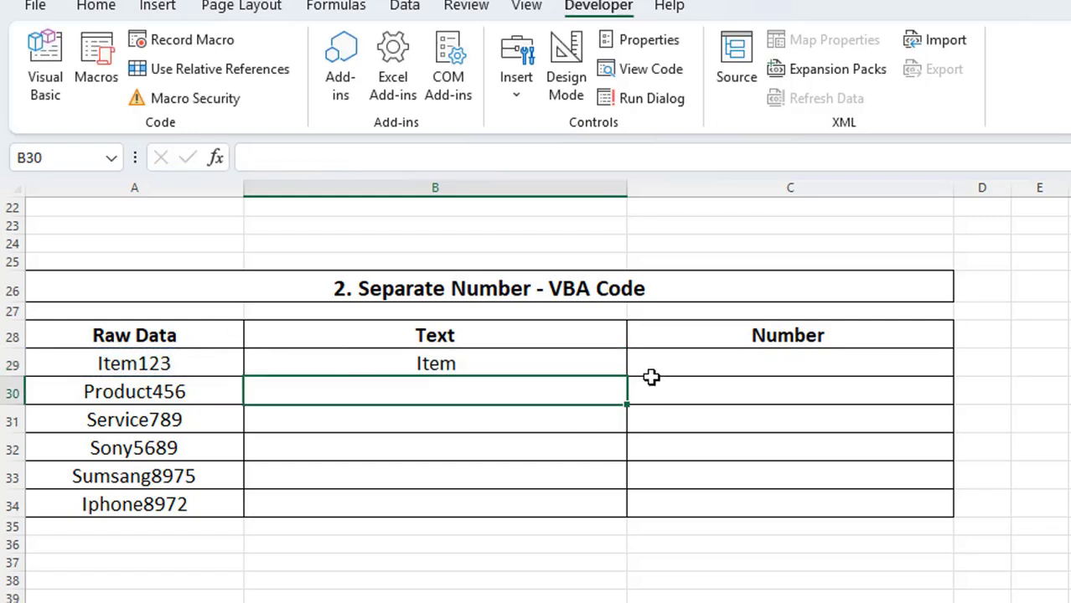
Fill the GetText formula from B29 down to B34.
left_click(623, 365)
left_click_drag(626, 379, 621, 520)
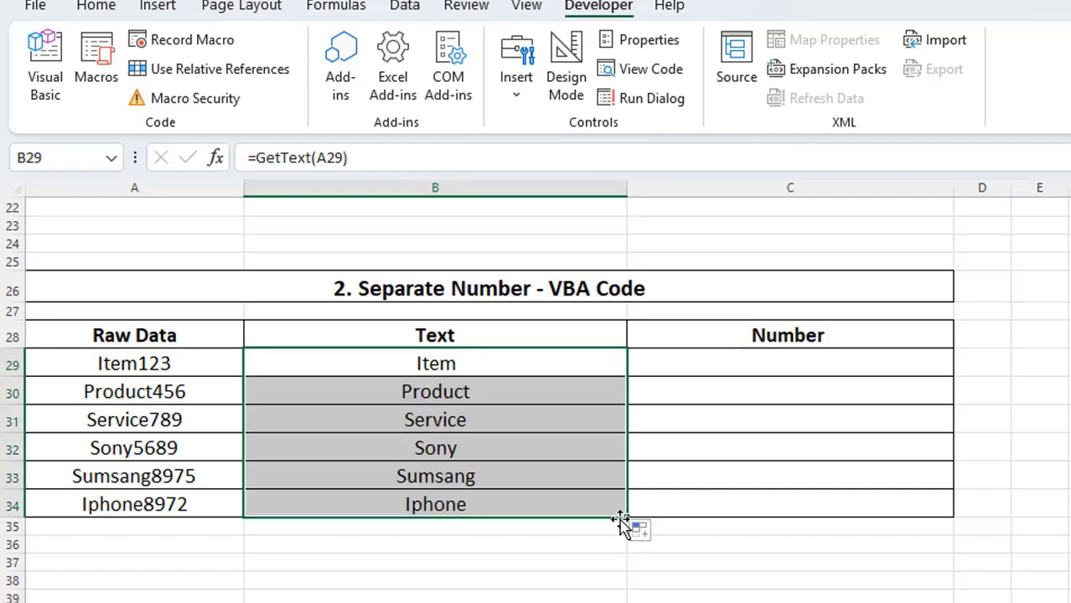
left_click(646, 559)
Enter =GetNumbers(A29) in C29.
left_click(817, 363)
type("=")
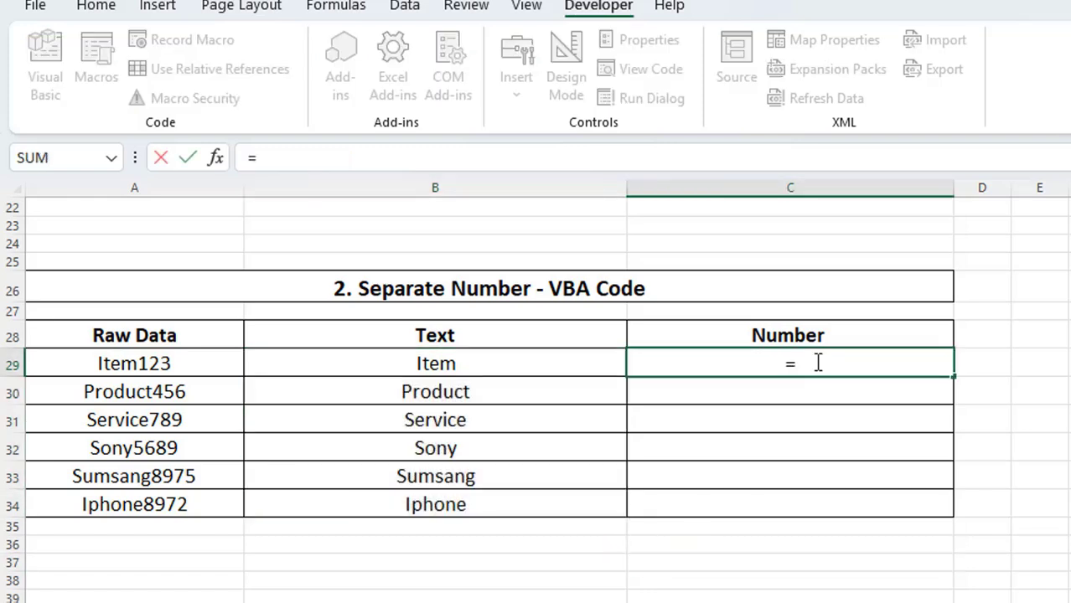
type("get")
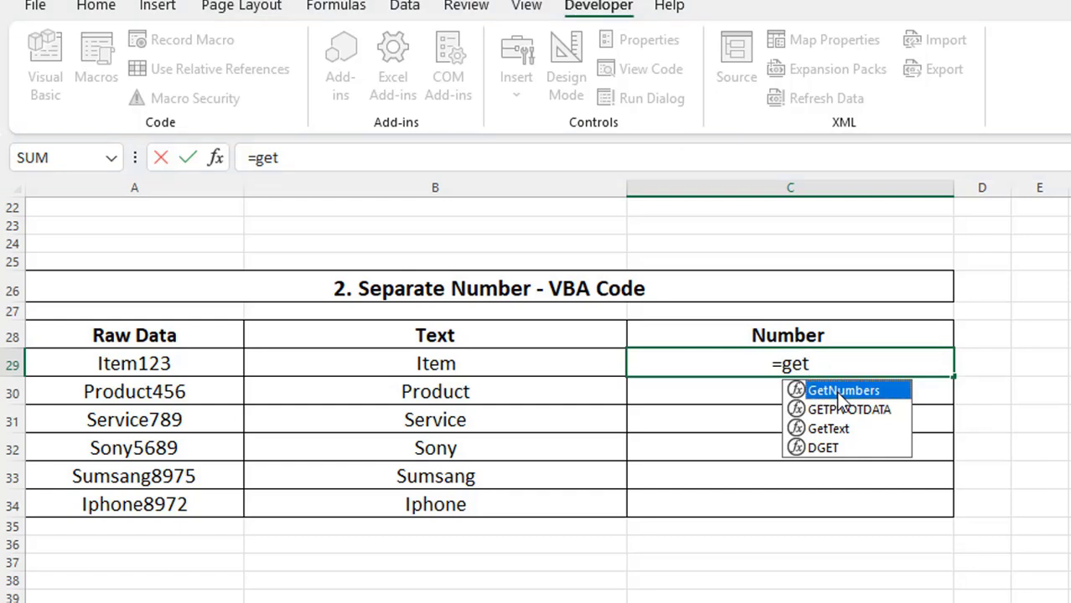
double_click(841, 397)
left_click(178, 360)
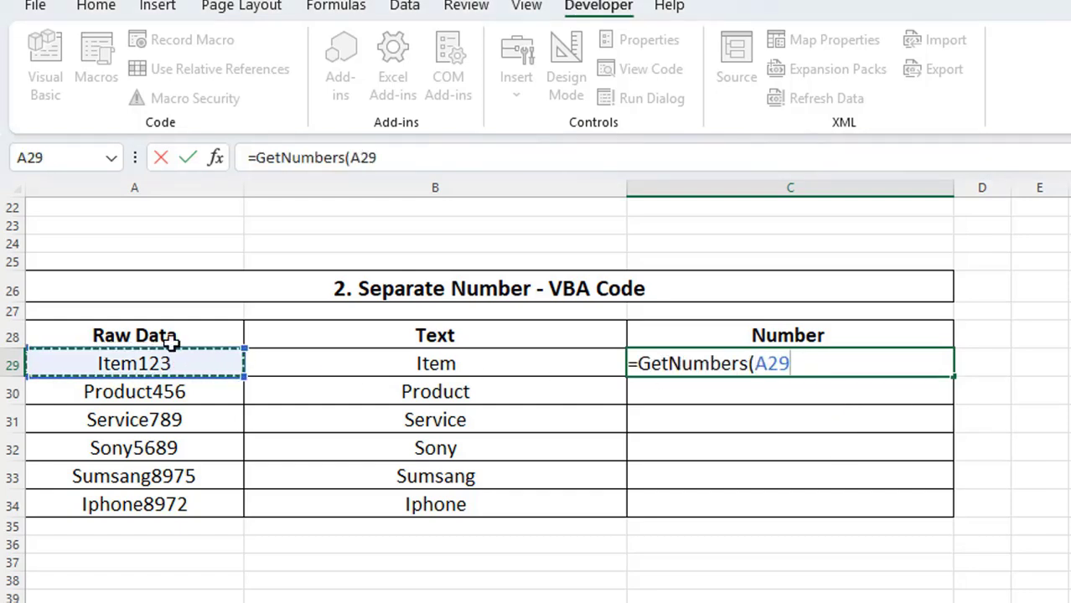
type(")")
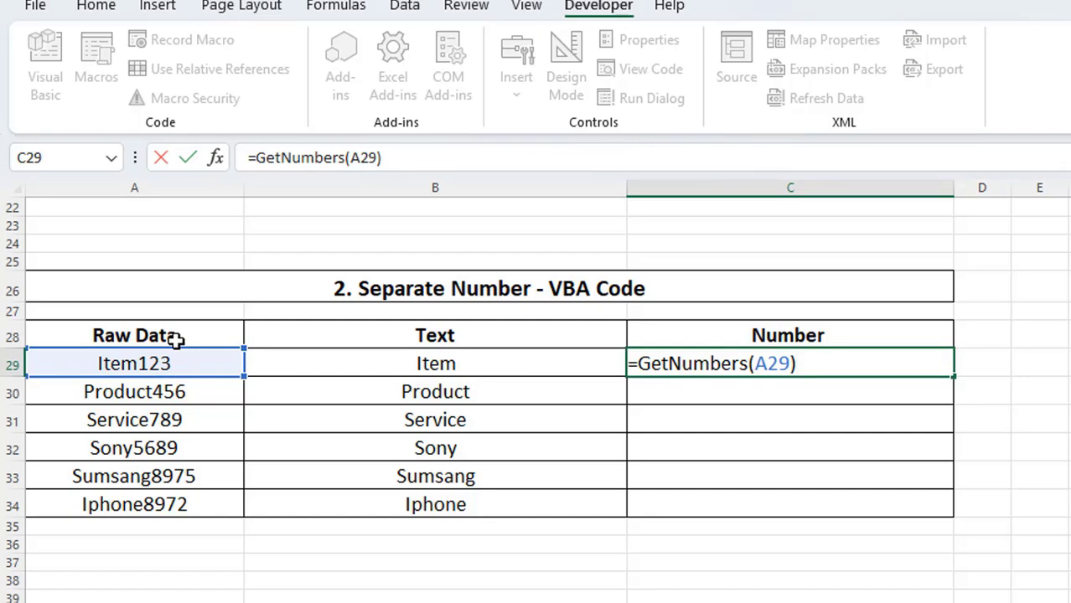
key("Return")
Fill the GetNumbers formula from C29 down to C34.
key("Down")
key("Down")
key("Down")
key("Down")
key("Down")
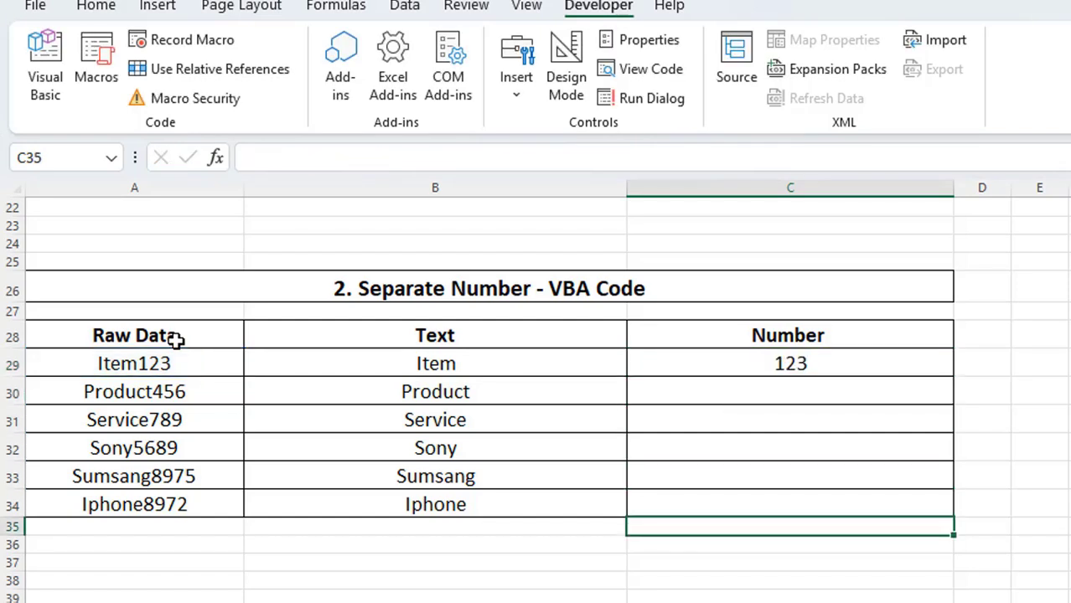
left_click(943, 369)
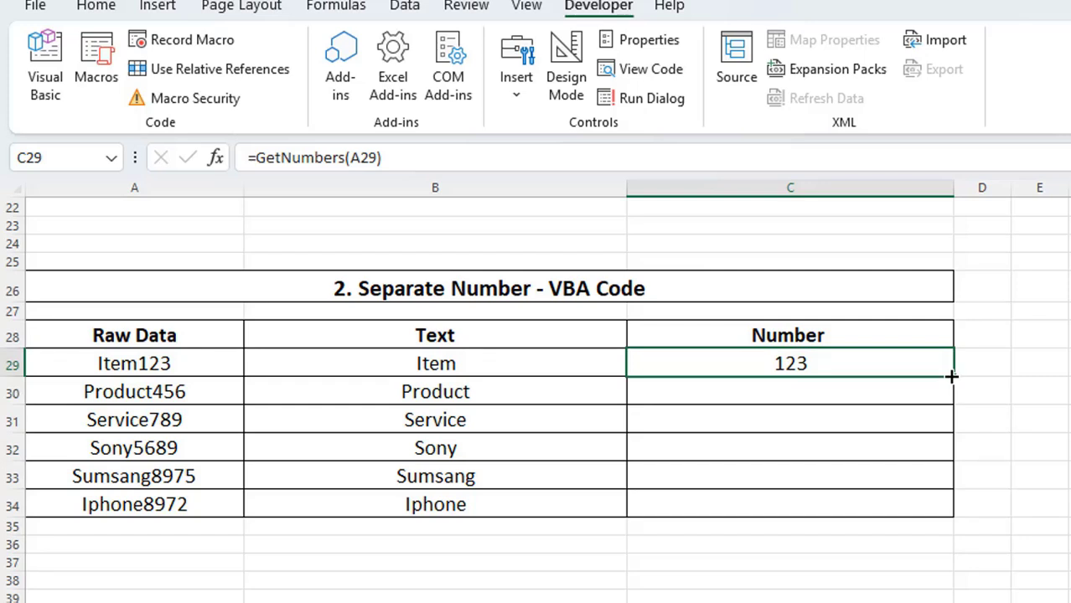
left_click_drag(951, 377, 950, 505)
left_click(1046, 546)
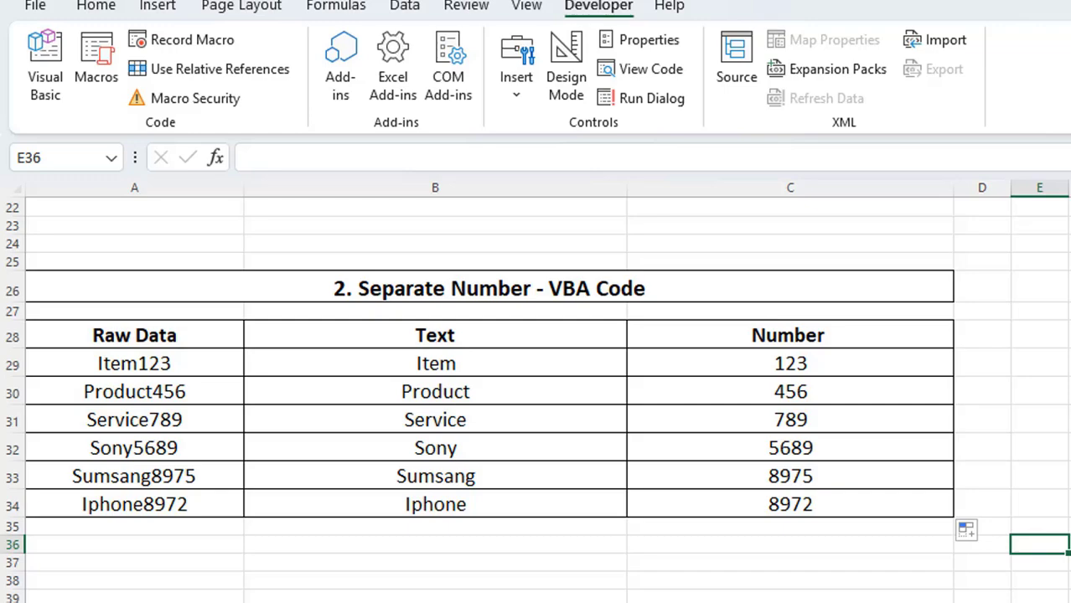
Save the workbook as an Excel Macro-Enabled Workbook named Get Numbers, accepting the personal information warning.
left_click(34, 5)
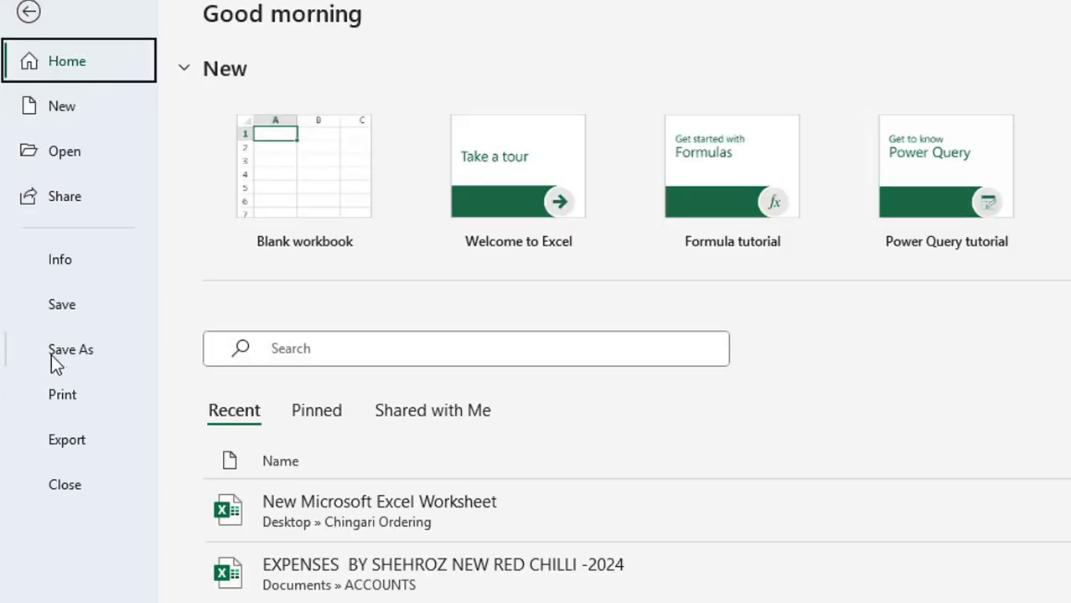
left_click(54, 352)
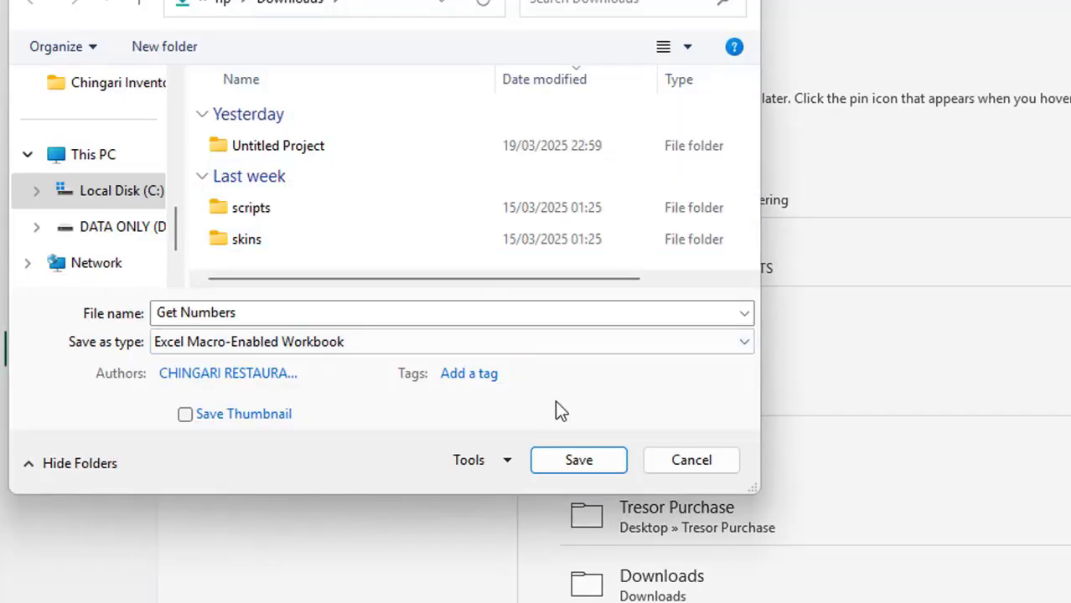
left_click(569, 460)
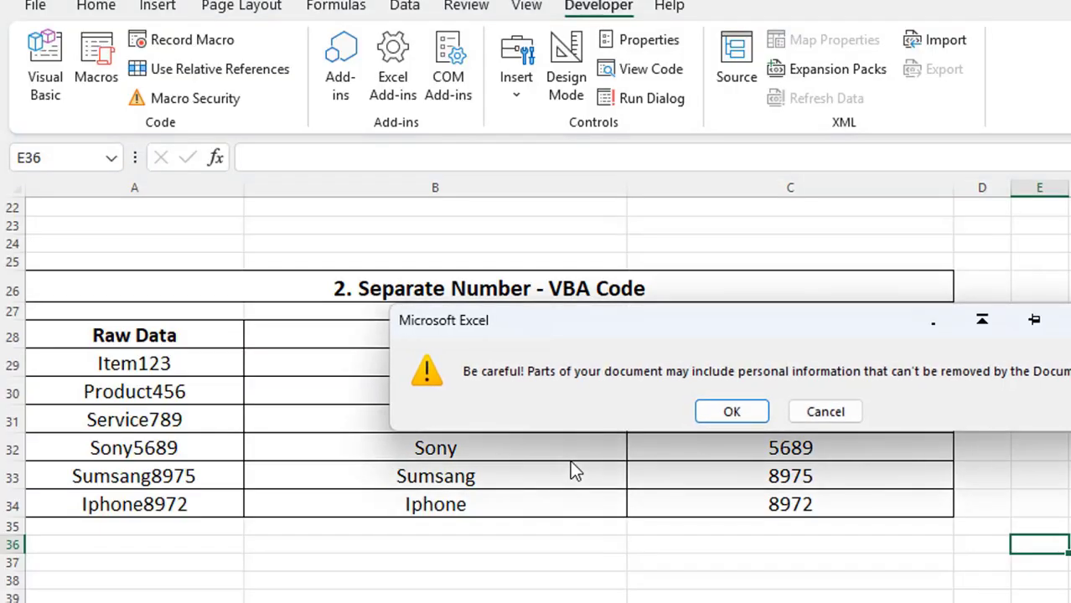
left_click(718, 412)
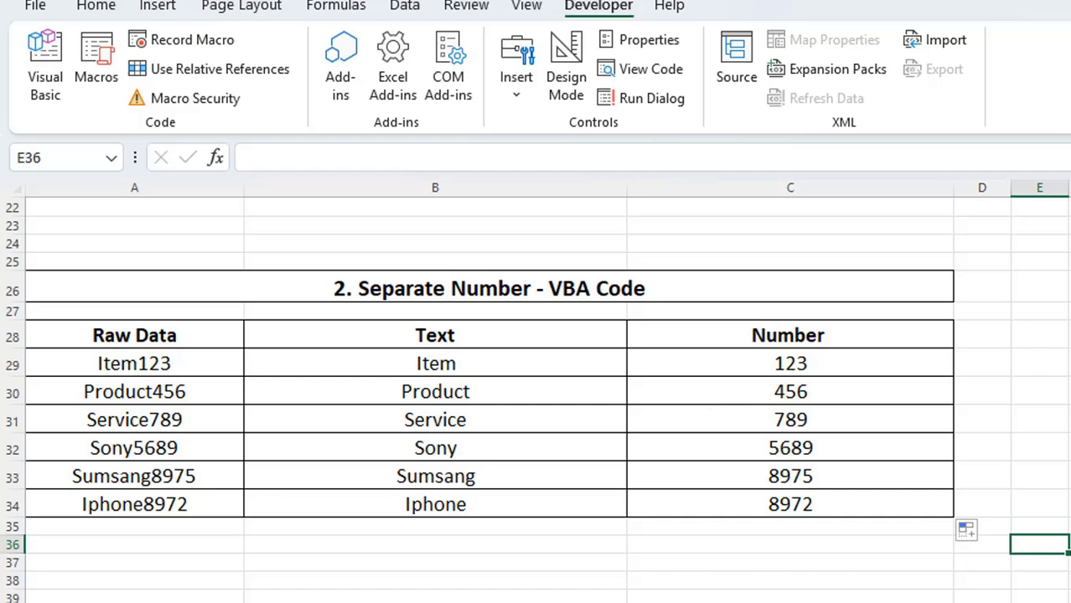
left_click(1070, 506)
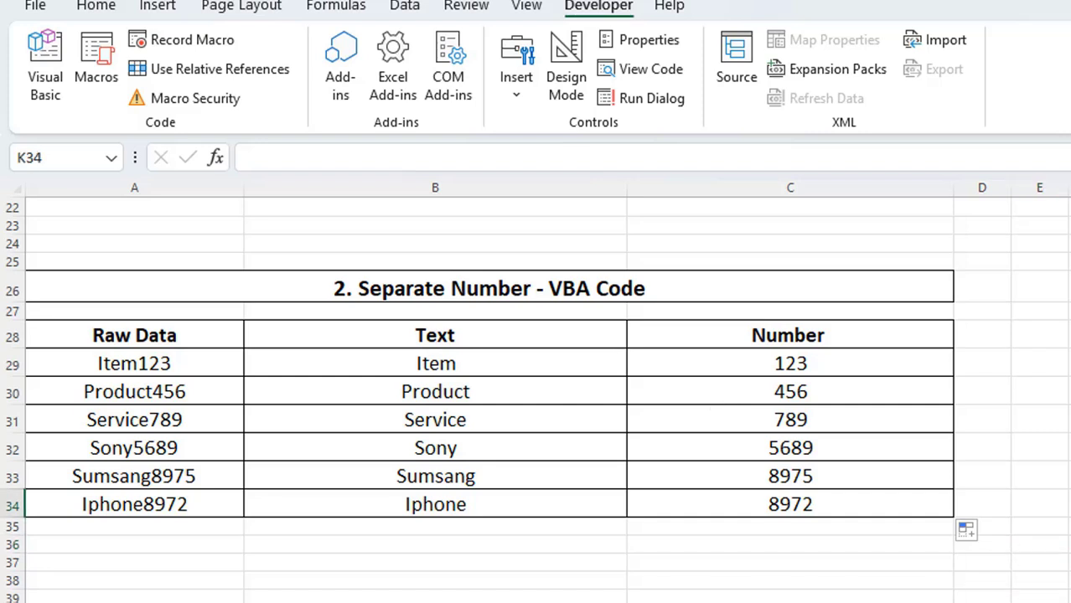